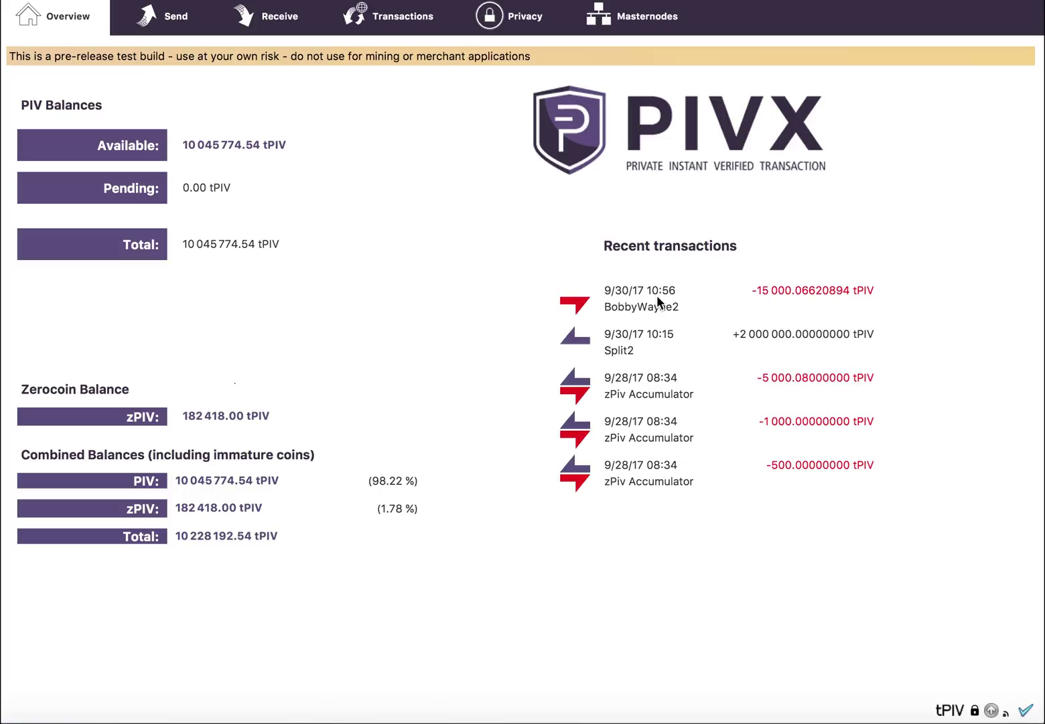
# Step: Go to the Privacy page and uncheck Minimize Change for zPIV spends
pyautogui.click(521, 24)
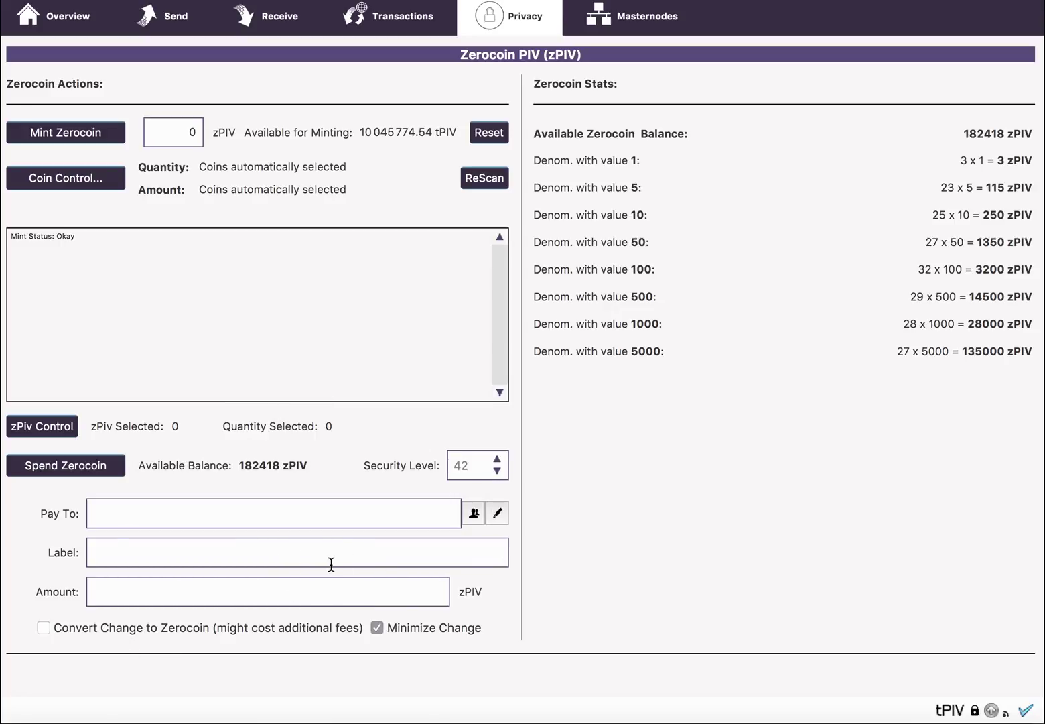
pyautogui.click(377, 627)
# Step: Choose the saved address just above Ubuntu as recipient and enter an amount of 23
pyautogui.click(377, 627)
pyautogui.click(474, 513)
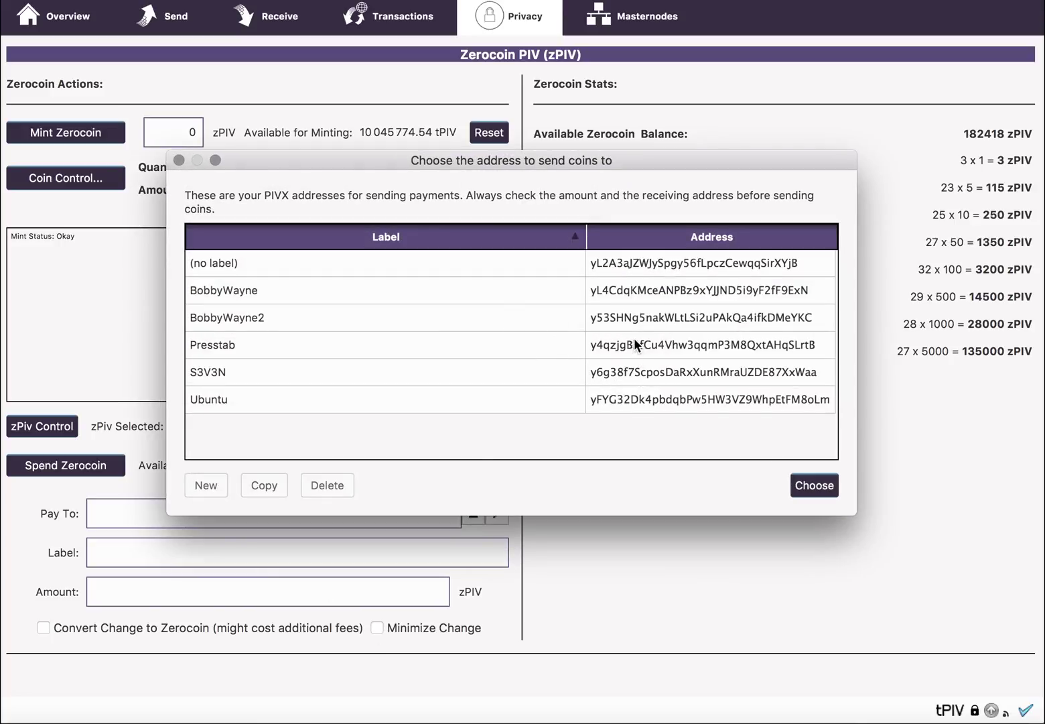
pyautogui.click(639, 375)
pyautogui.click(813, 488)
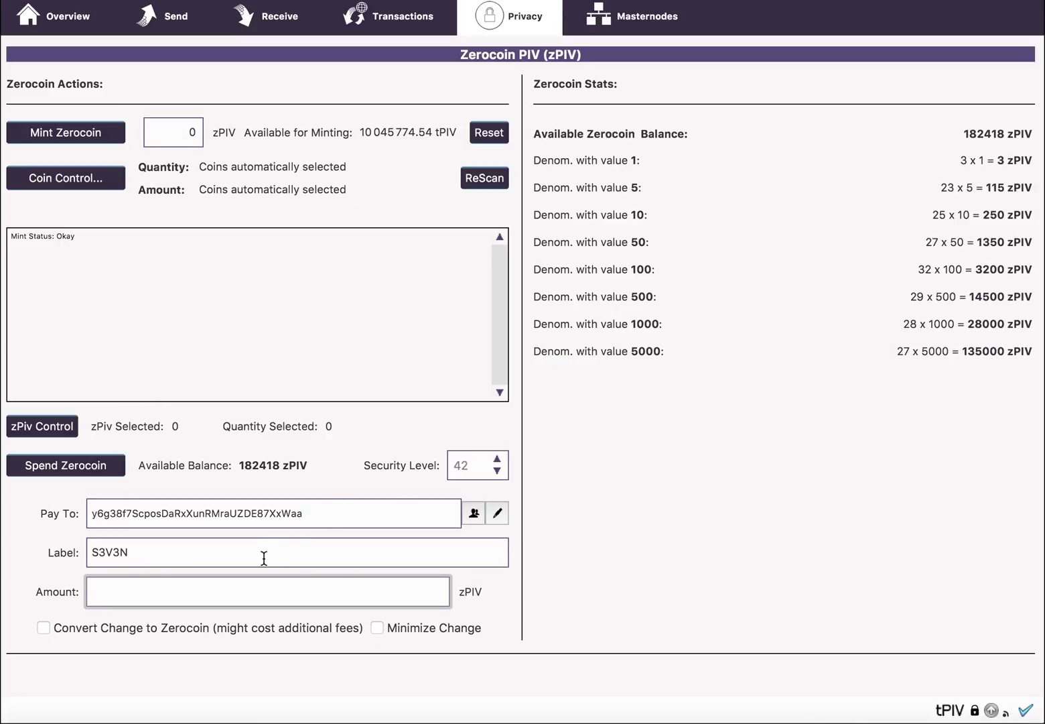
pyautogui.write('23')
# Step: Spend the 23 zPIV, unlocking the wallet with its passphrase and confirming the send
pyautogui.click(118, 467)
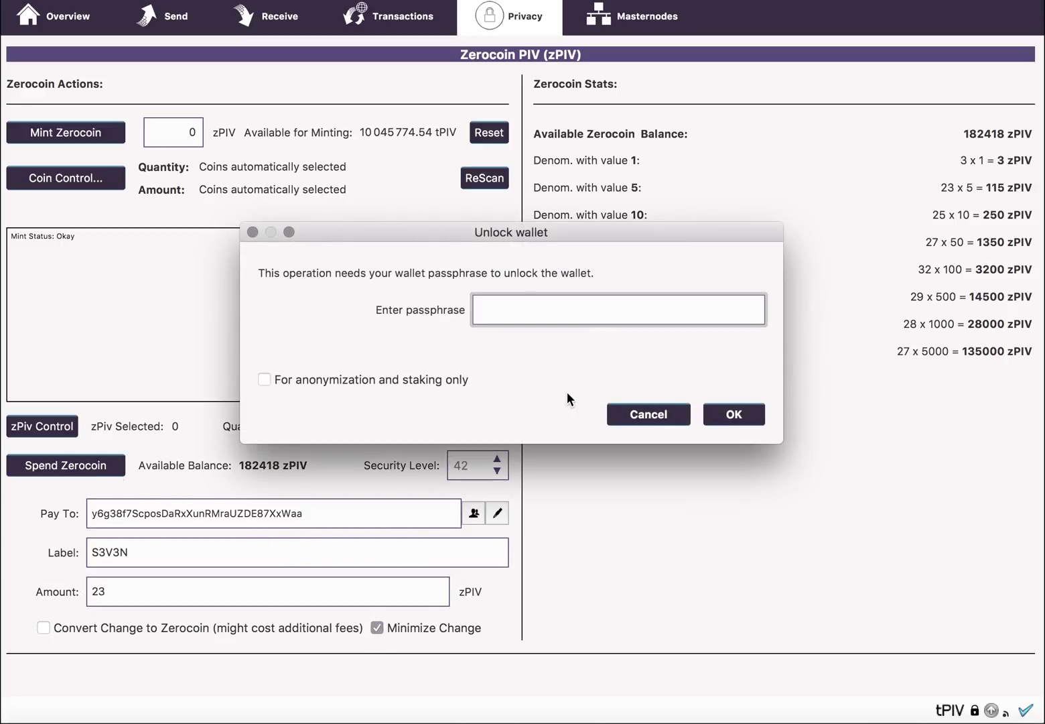
pyautogui.write('1')
pyautogui.press('Return')
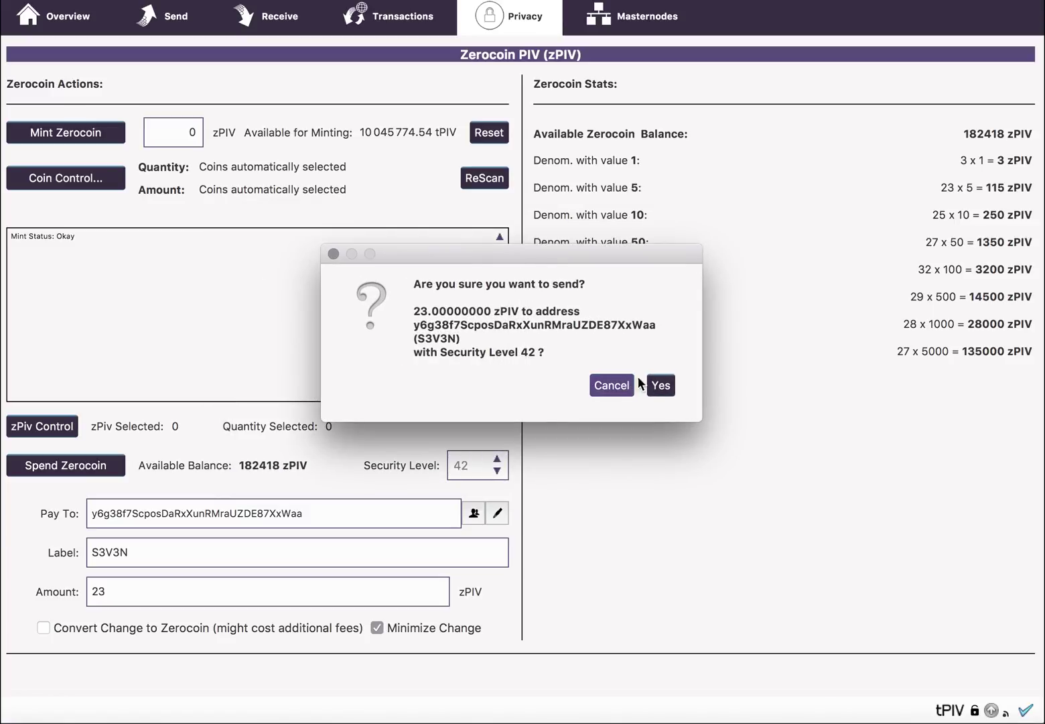
pyautogui.click(659, 386)
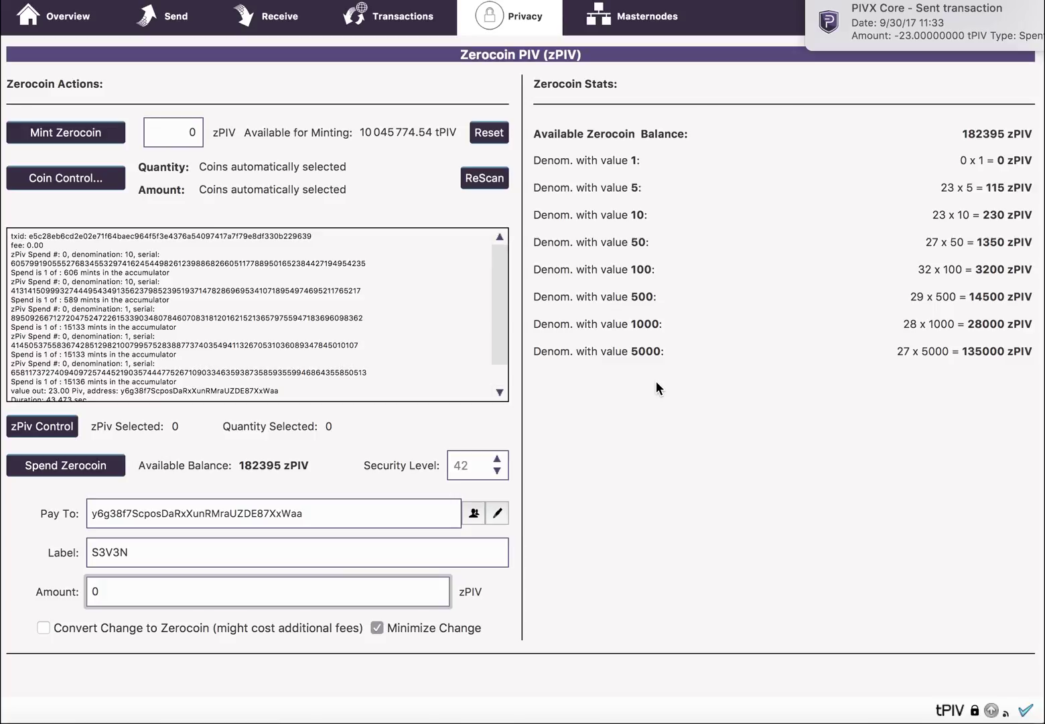
# Step: Set the recipient to the Ubuntu address from the address book and the amount to 23
pyautogui.click(504, 308)
pyautogui.moveTo(504, 305); pyautogui.dragTo(500, 331)
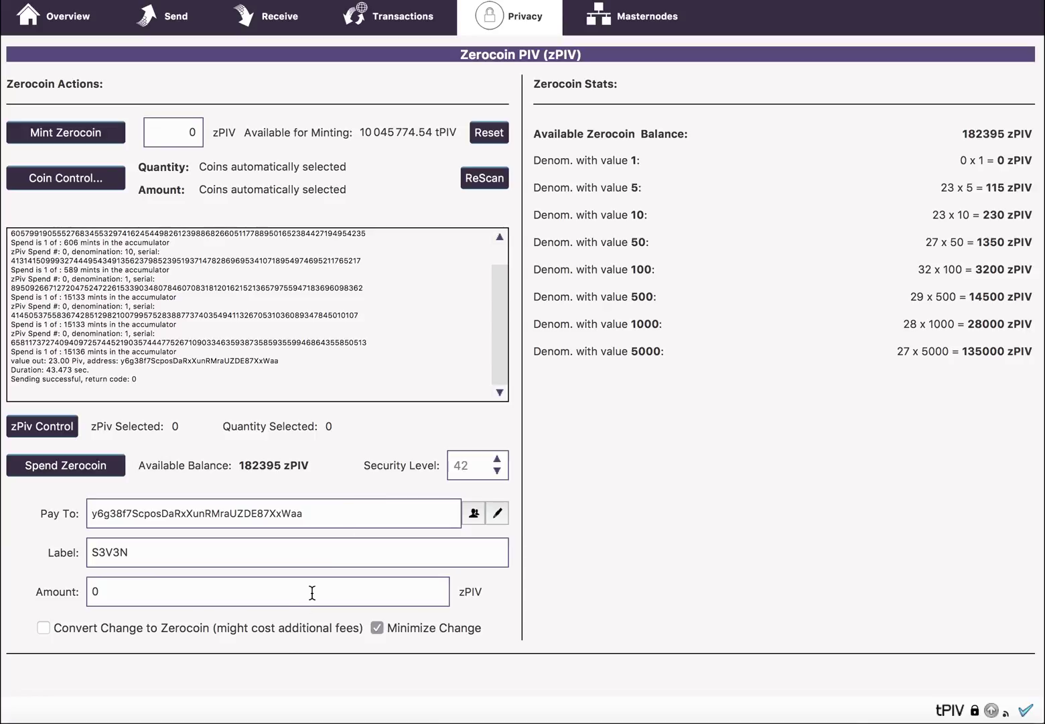
pyautogui.click(473, 513)
pyautogui.click(437, 400)
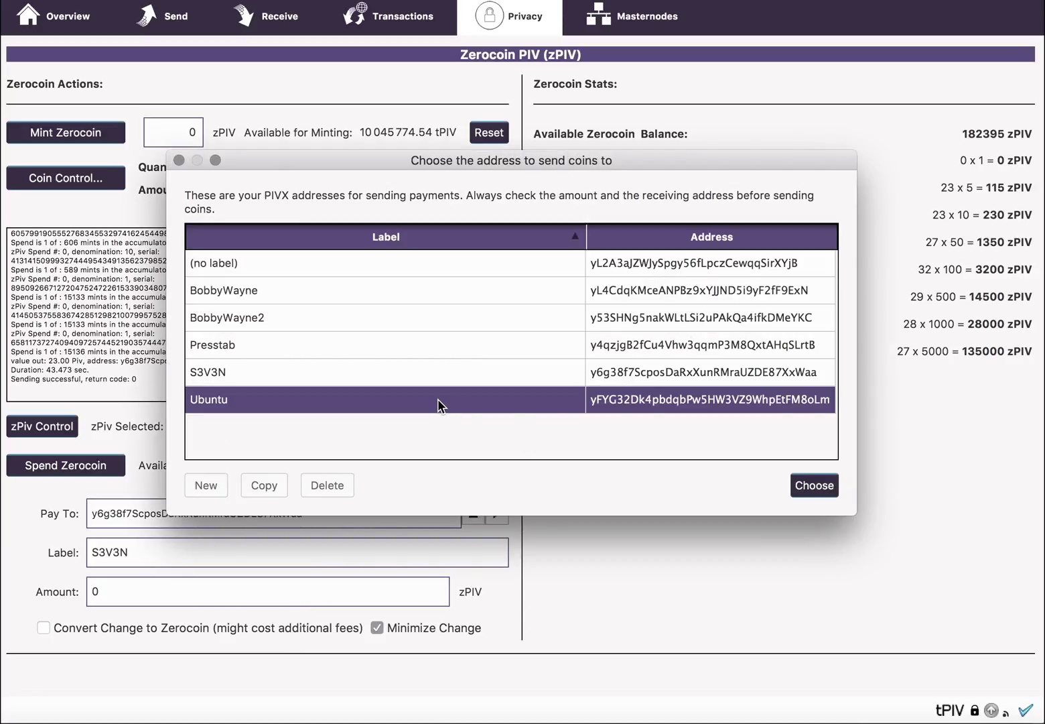
pyautogui.click(804, 482)
pyautogui.press('BackSpace')
pyautogui.write('23')
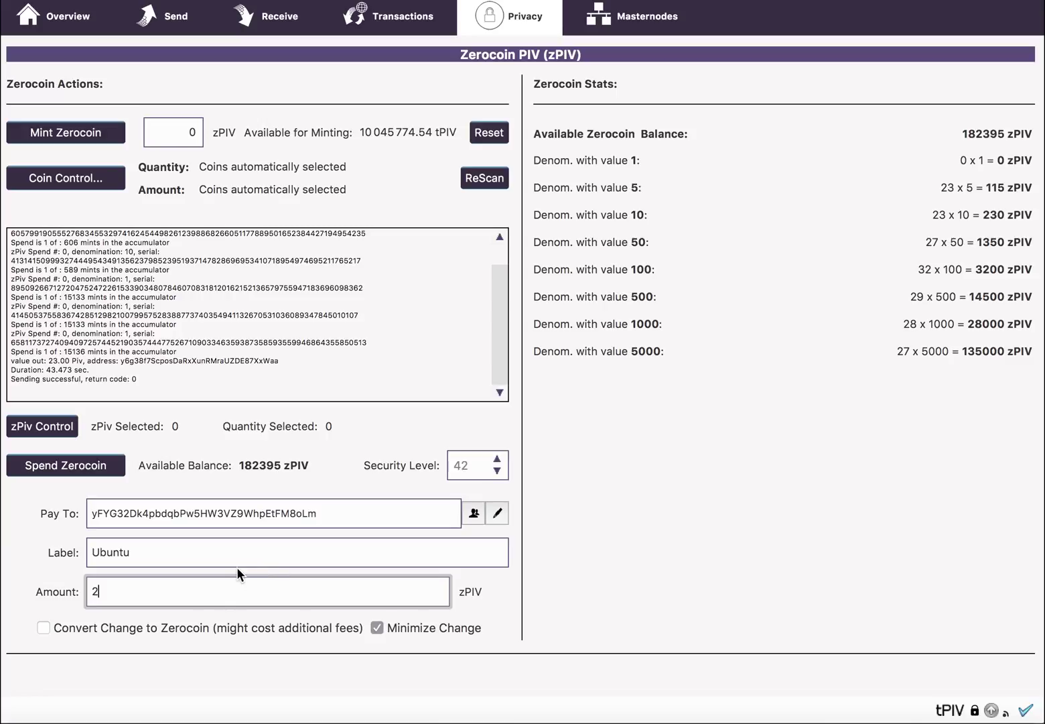
# Step: Spend the 23 zPIV to Ubuntu, entering the wallet passphrase and confirming
pyautogui.click(98, 465)
pyautogui.write('•')
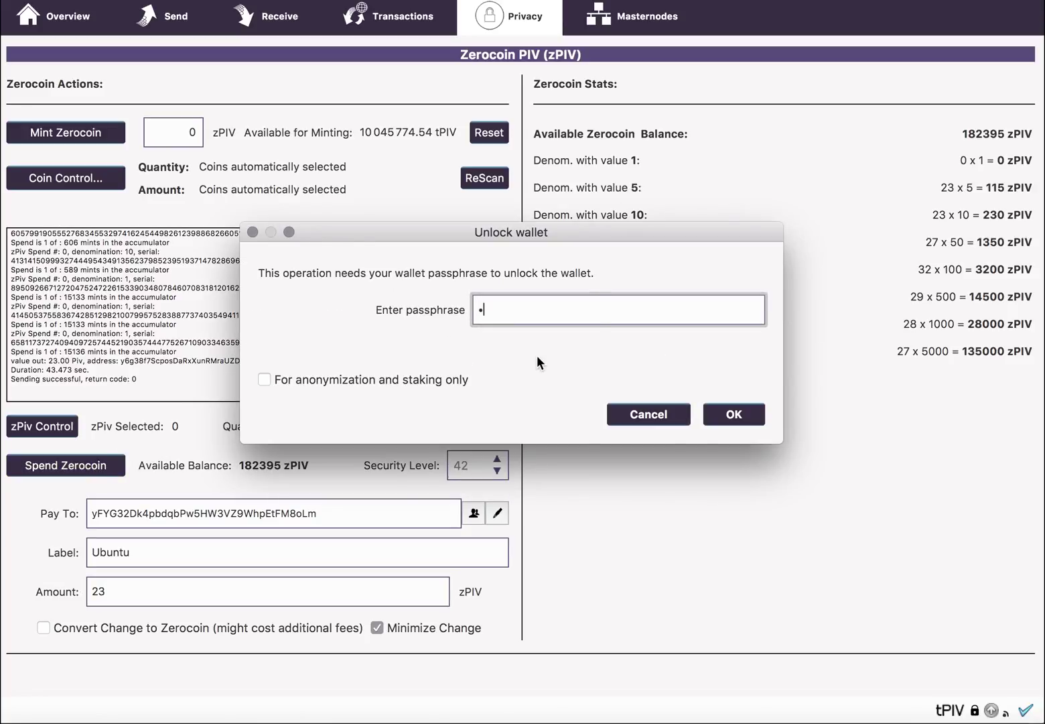
pyautogui.press('Return')
pyautogui.click(660, 385)
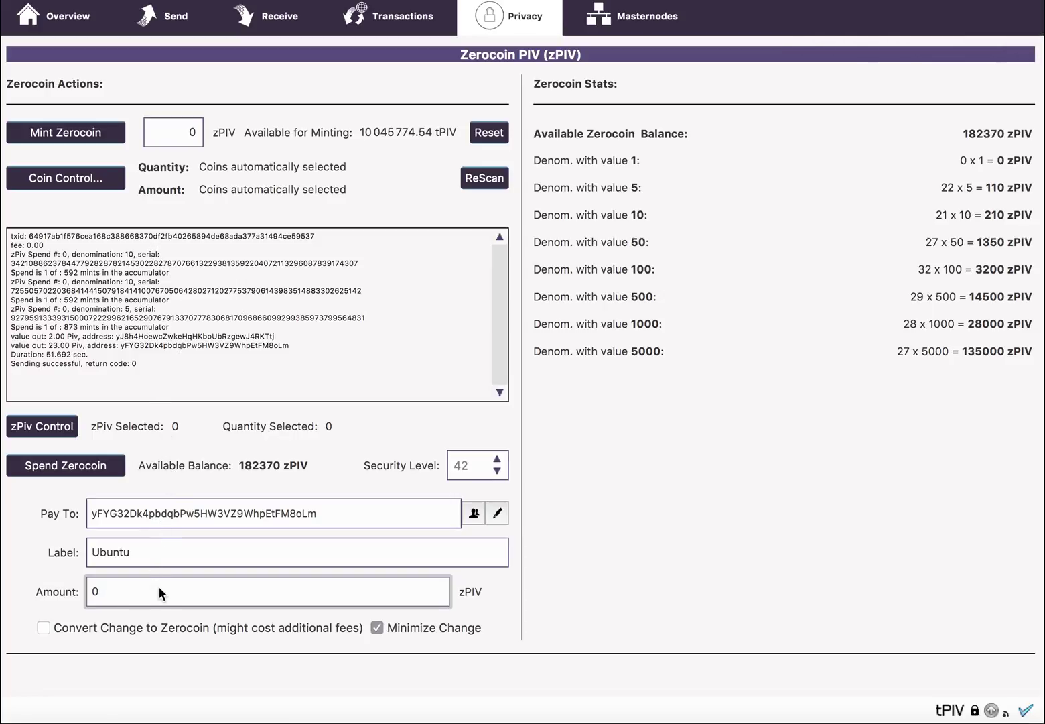
# Step: Replace the amount with 23 and uncheck Minimize Change
pyautogui.press('BackSpace')
pyautogui.write('23')
pyautogui.click(378, 627)
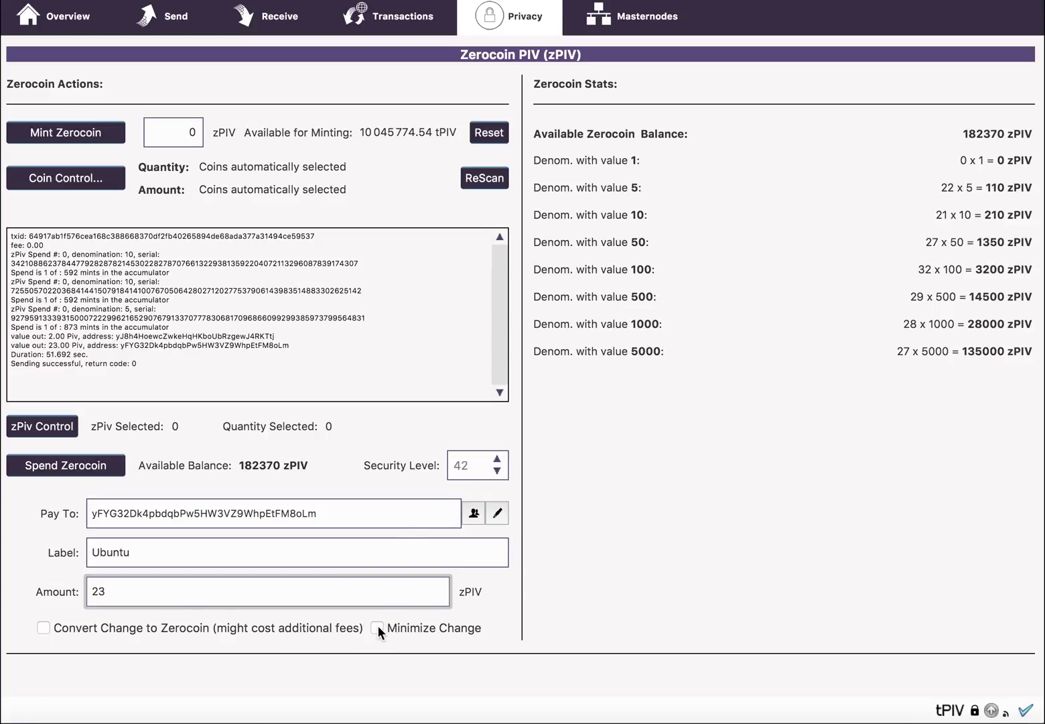
# Step: Spend the 23 zPIV to Ubuntu, unlocking with the passphrase and confirming the send
pyautogui.click(96, 467)
pyautogui.write('1')
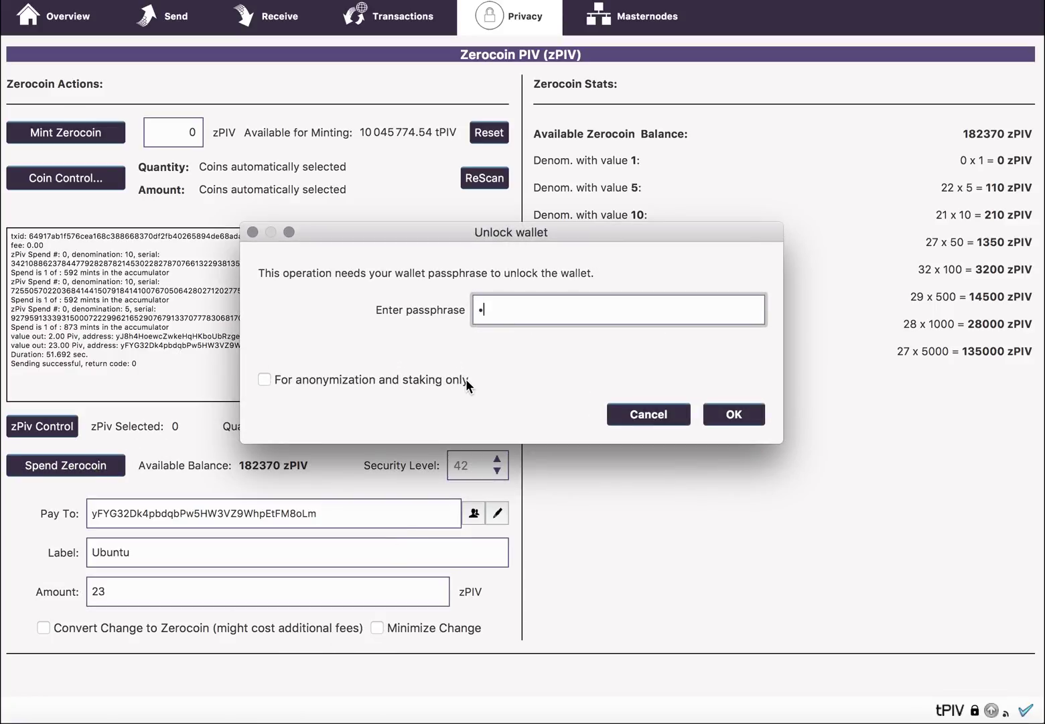
pyautogui.press('Return')
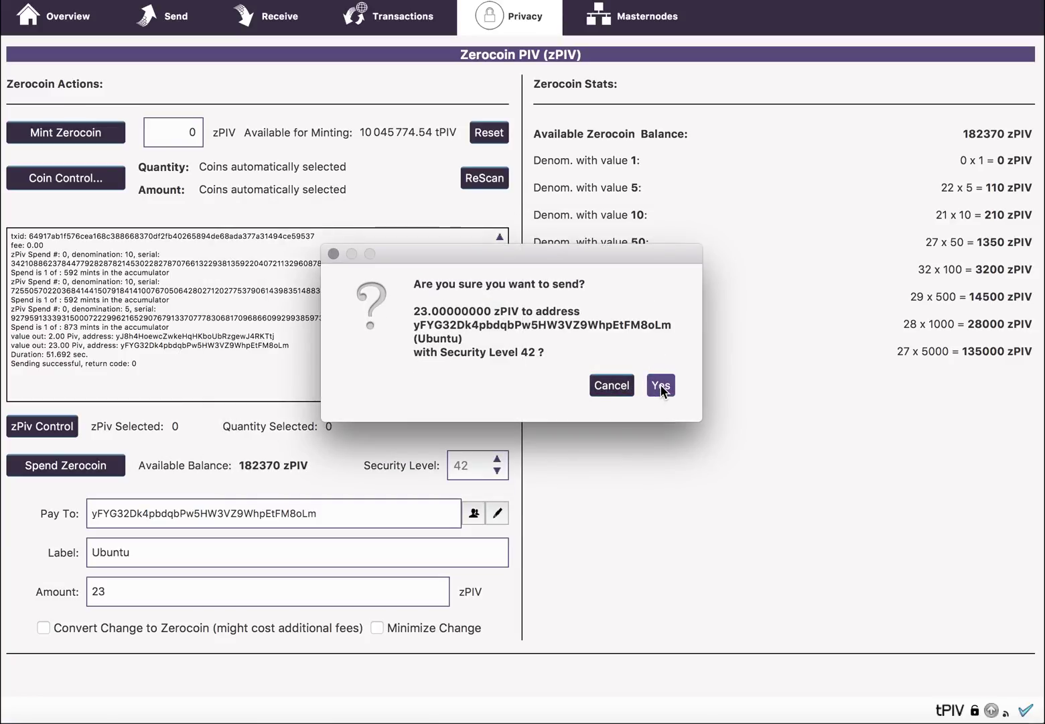
pyautogui.click(653, 381)
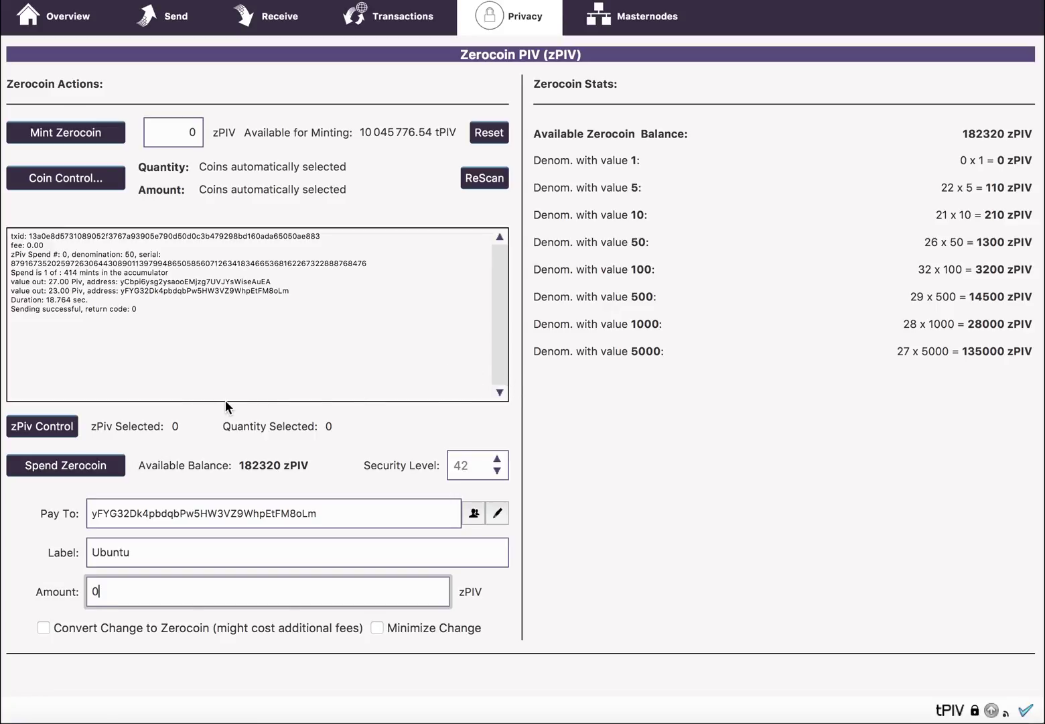
# Step: In zPiv Control, widen the window and columns and inspect the 50 and 5 zPIV mints
pyautogui.click(49, 427)
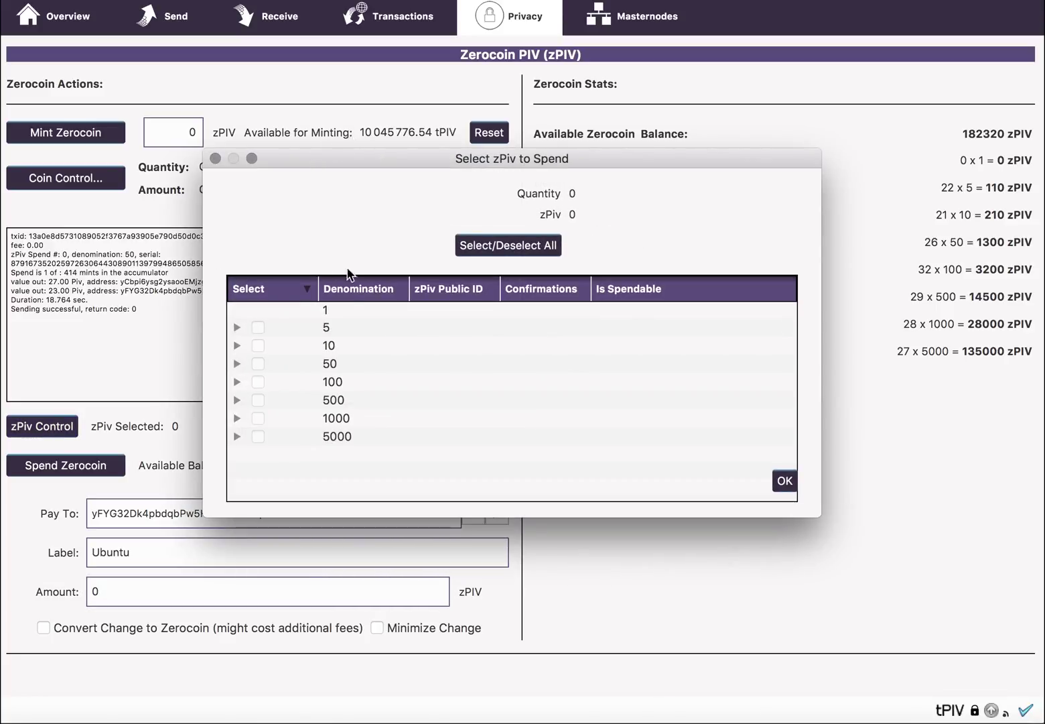
pyautogui.click(235, 363)
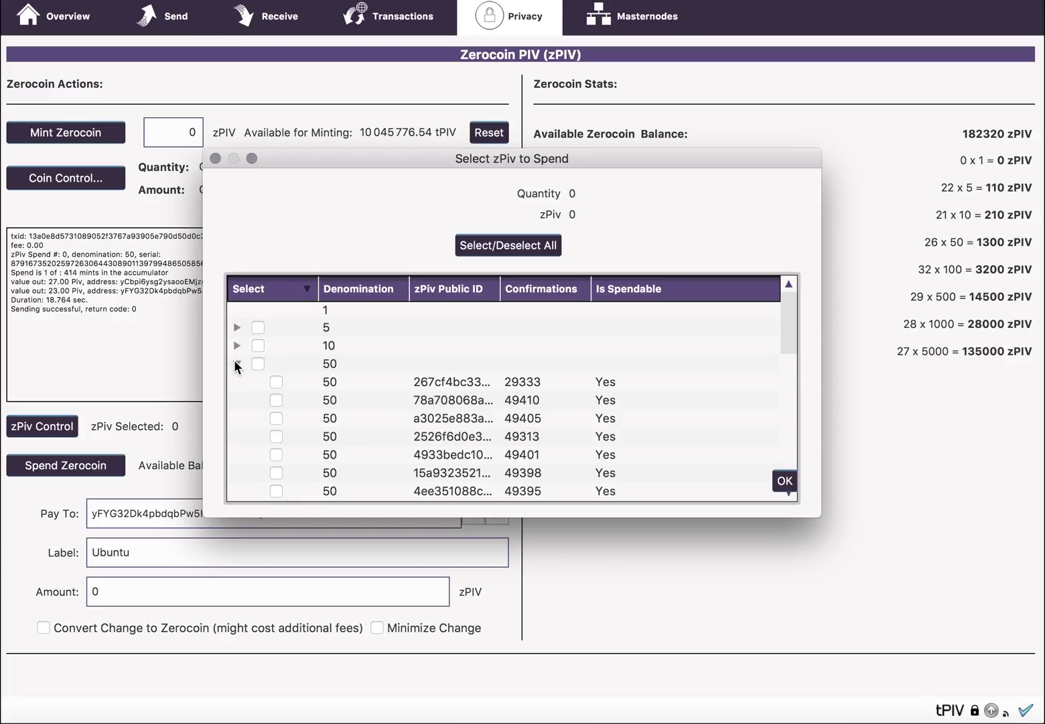
pyautogui.moveTo(823, 344); pyautogui.dragTo(1021, 344)
pyautogui.moveTo(497, 287); pyautogui.dragTo(605, 288)
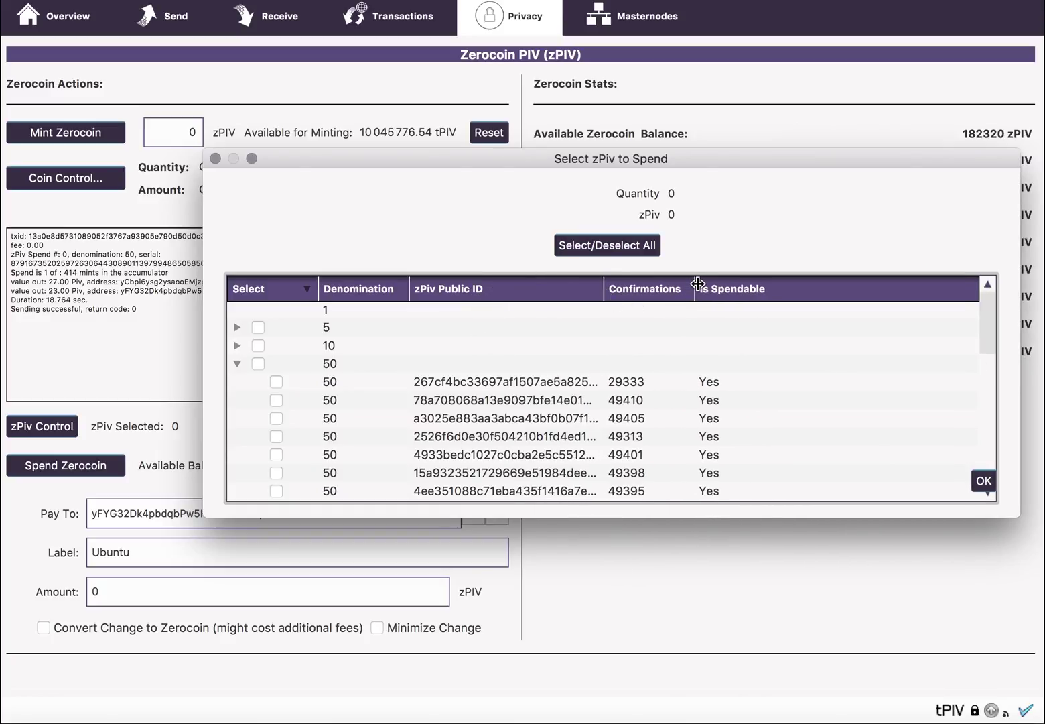
pyautogui.moveTo(698, 283); pyautogui.dragTo(774, 287)
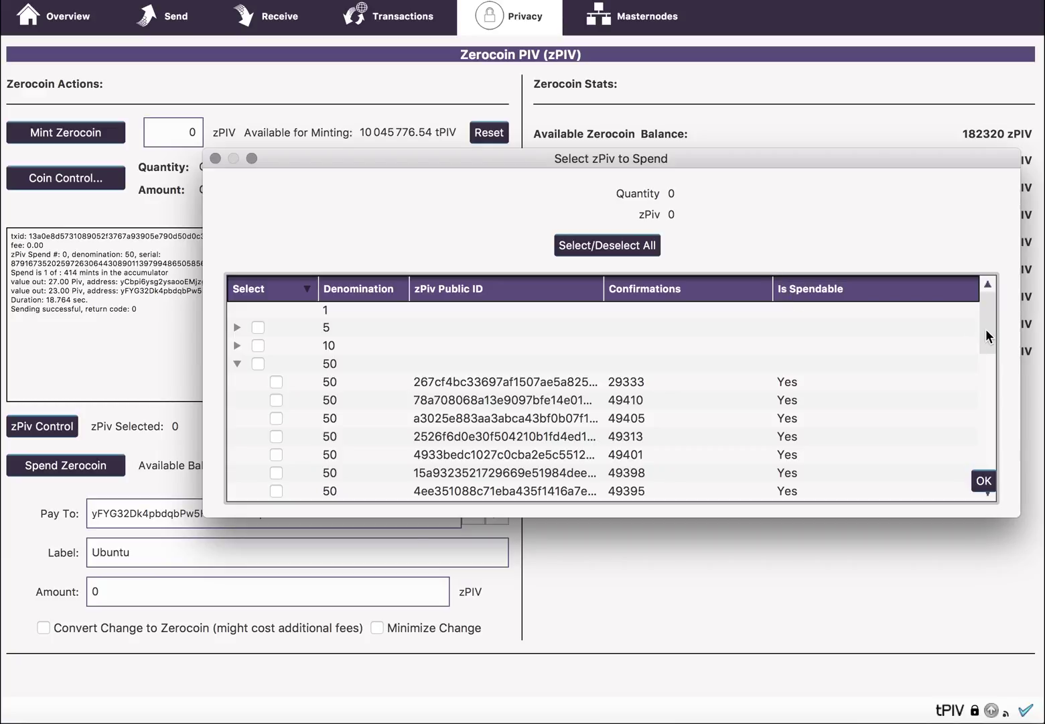
pyautogui.moveTo(986, 328)
pyautogui.mouseDown()
pyautogui.moveTo(999, 464)
pyautogui.moveTo(975, 315)
pyautogui.mouseUp()
pyautogui.moveTo(985, 332)
pyautogui.mouseDown()
pyautogui.moveTo(985, 469)
pyautogui.moveTo(979, 343)
pyautogui.mouseUp()
pyautogui.scroll(5, 980, 341)
pyautogui.click(717, 391)
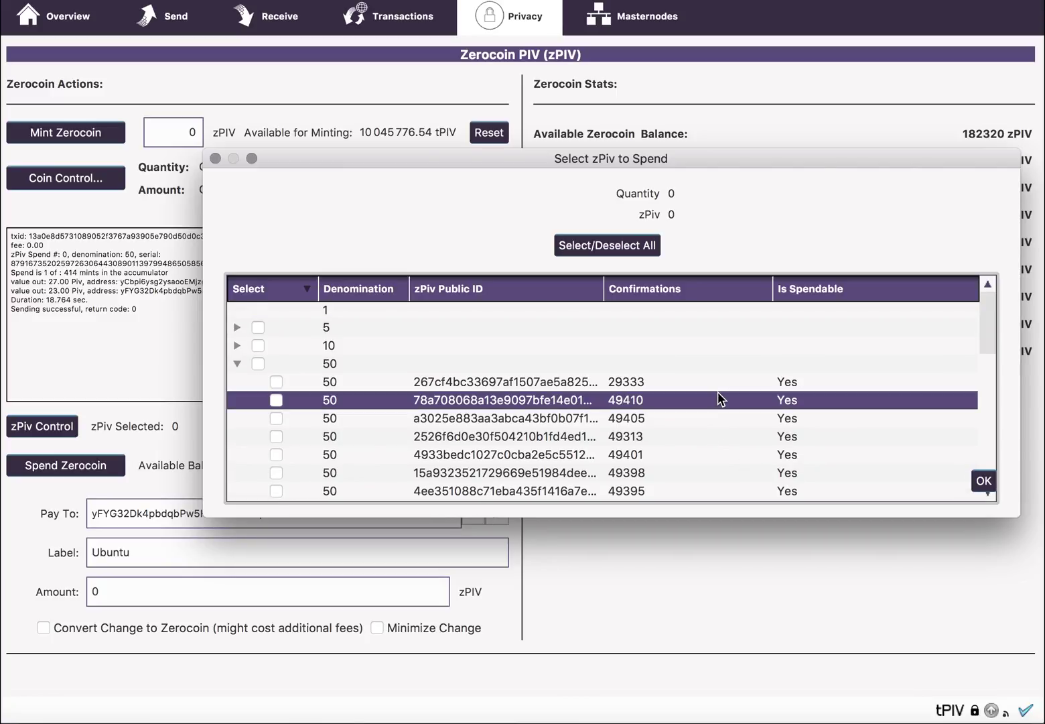
pyautogui.click(236, 362)
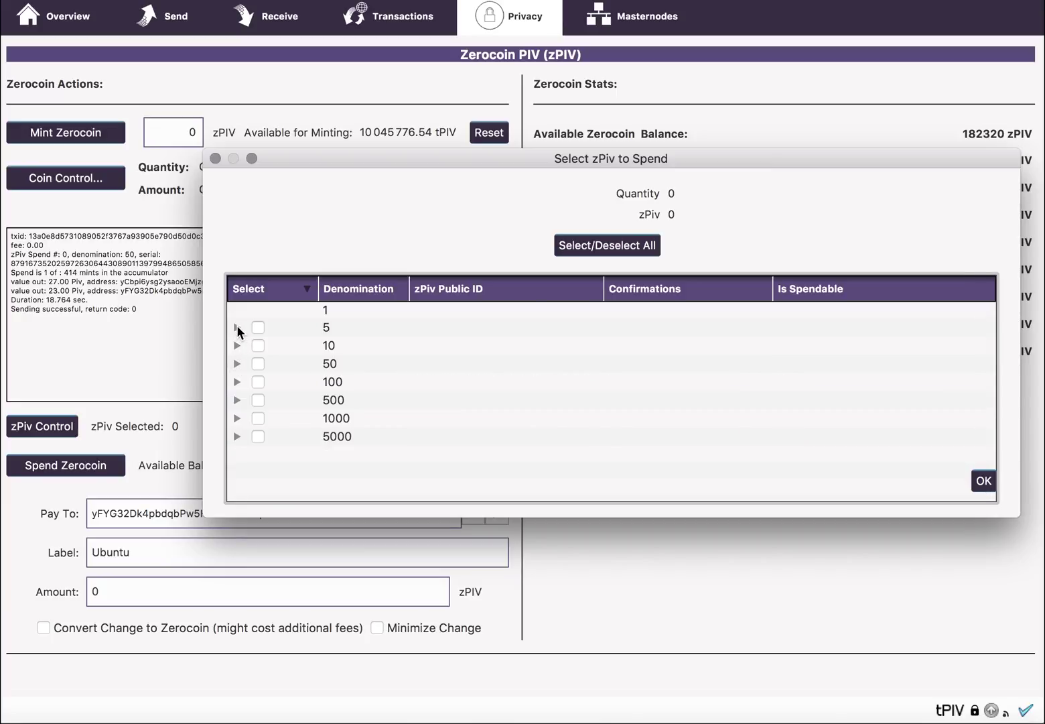
pyautogui.click(237, 327)
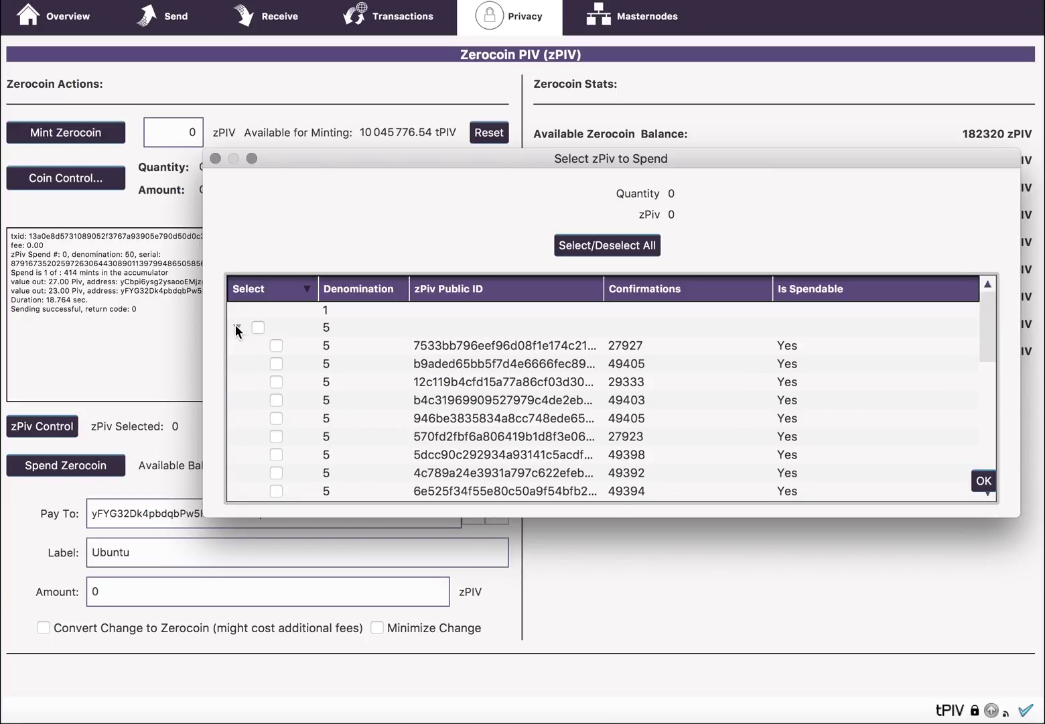
pyautogui.click(236, 327)
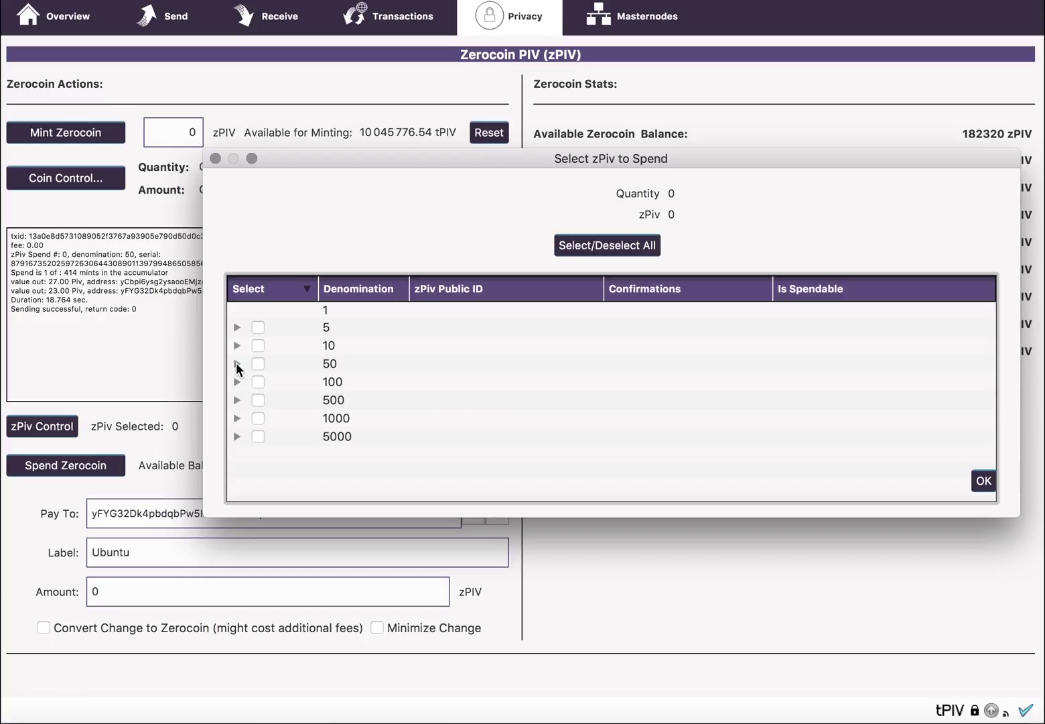
# Step: Tick the first 500 zPIV mint and first 10 zPIV mint, confirming the 510 zPIV selection
pyautogui.click(236, 398)
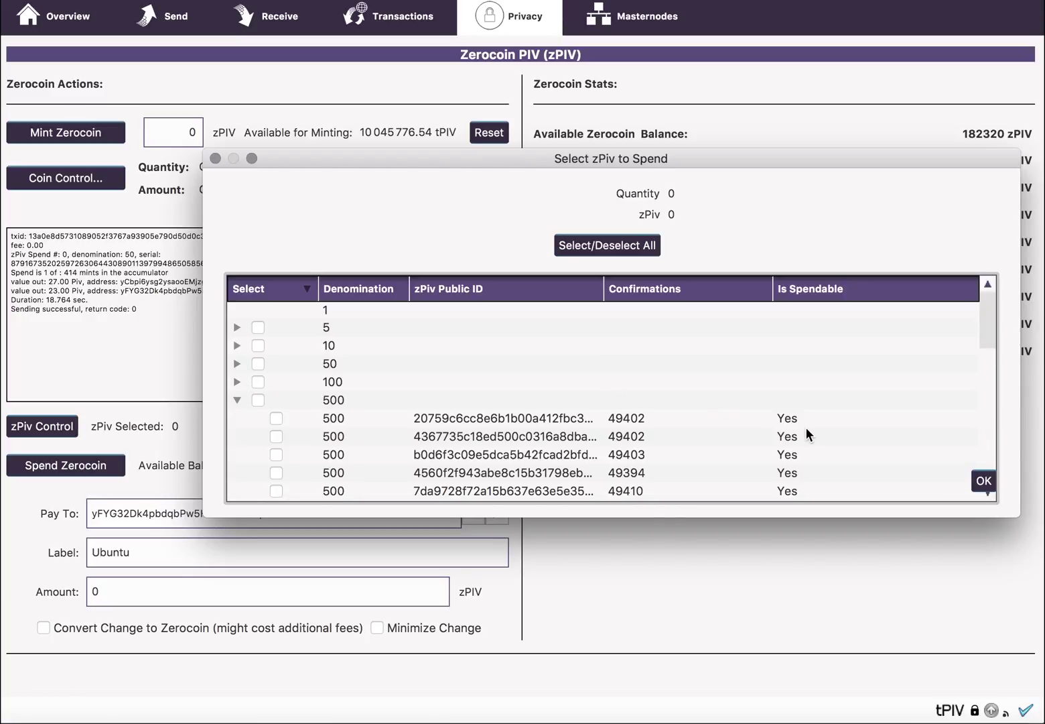
pyautogui.moveTo(989, 325); pyautogui.dragTo(988, 336)
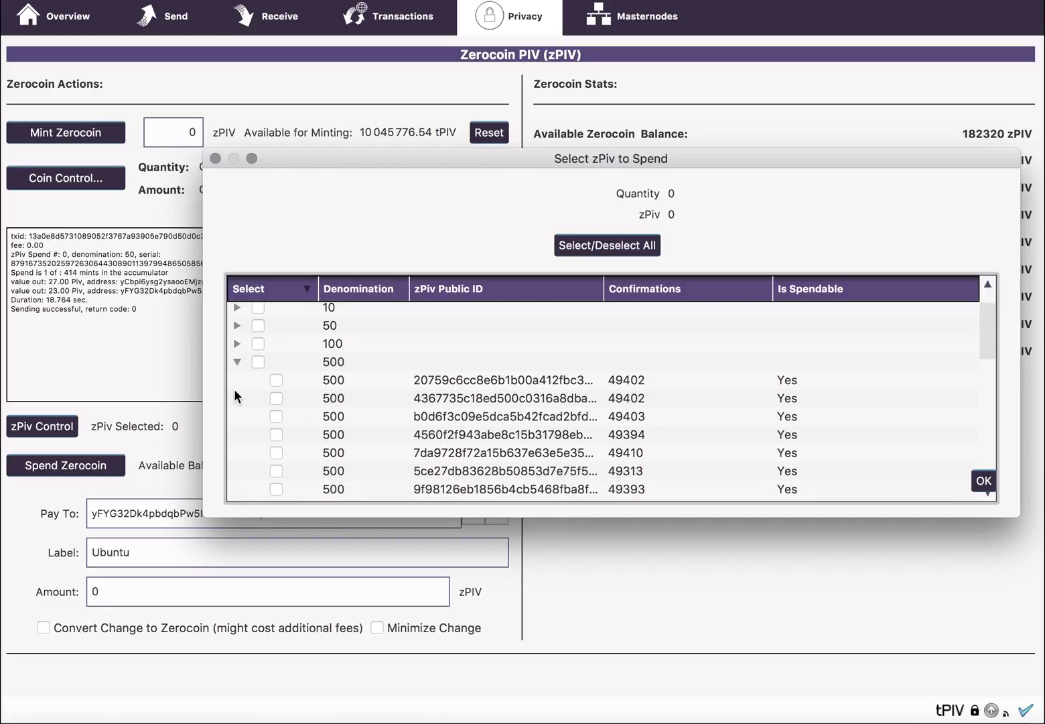
pyautogui.click(279, 381)
pyautogui.click(236, 362)
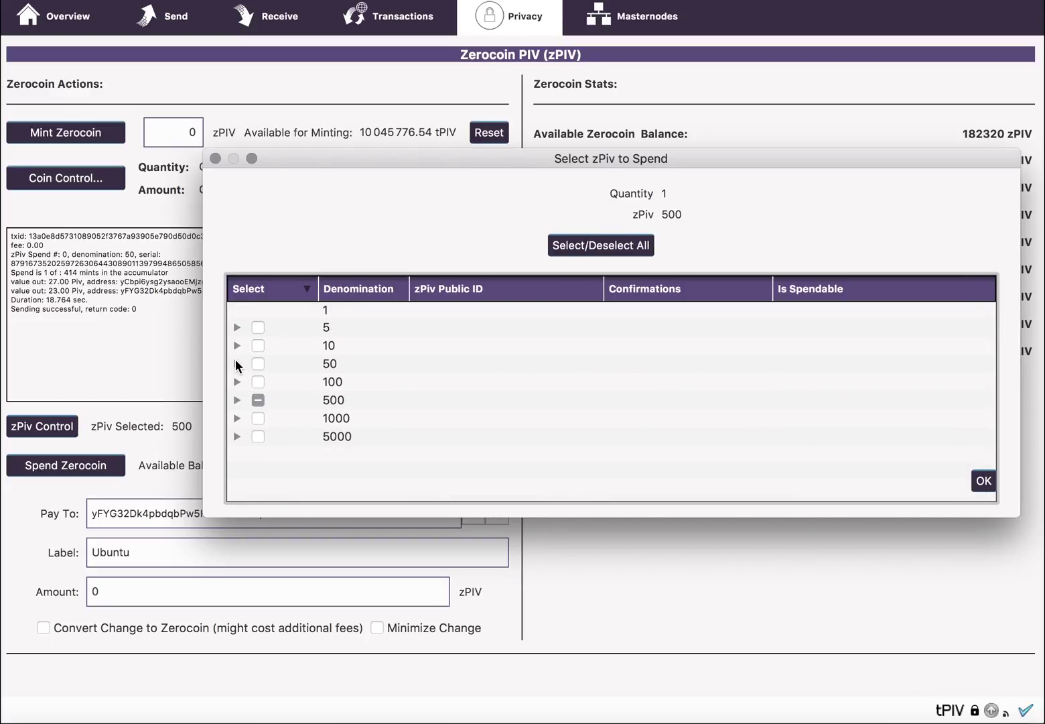
pyautogui.click(236, 345)
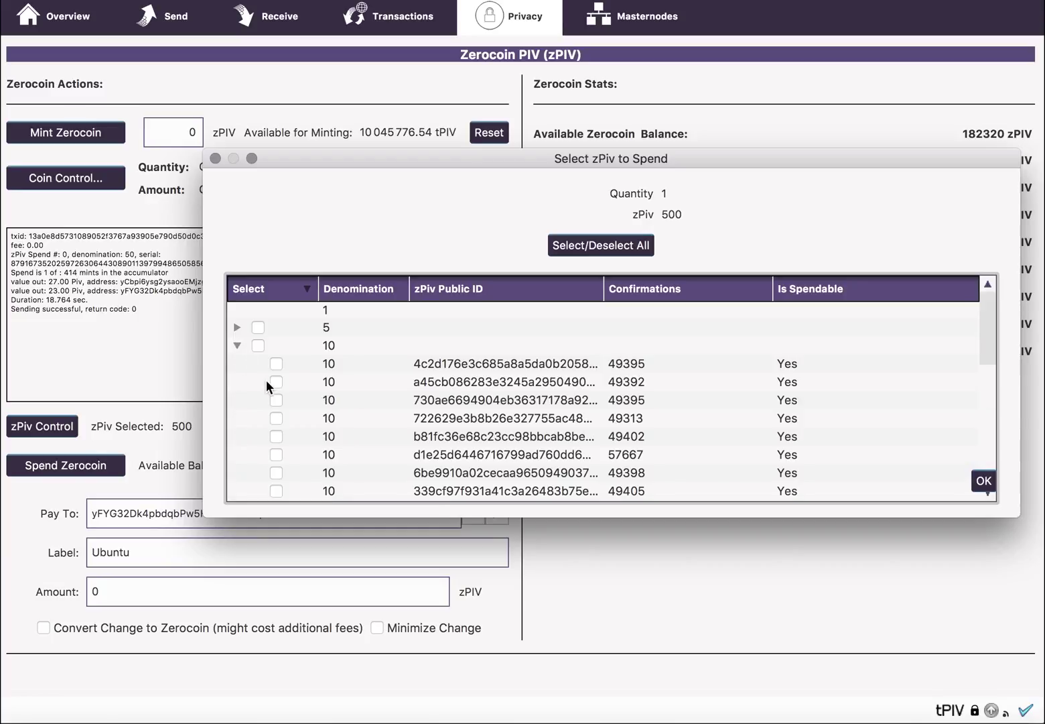
pyautogui.click(276, 364)
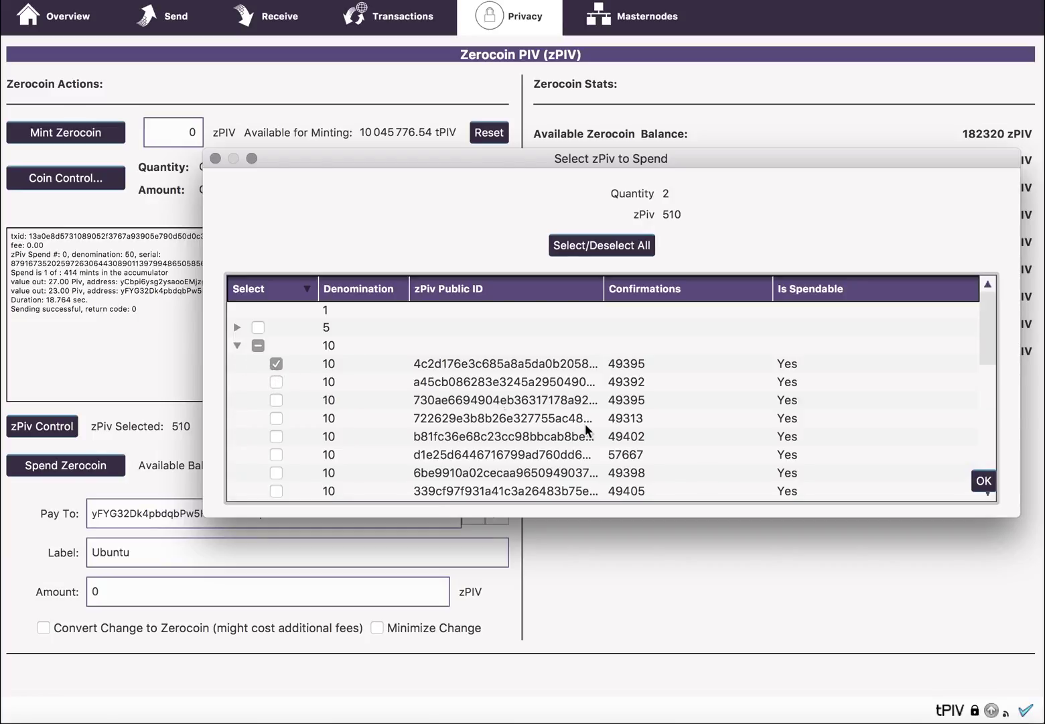
pyautogui.click(982, 482)
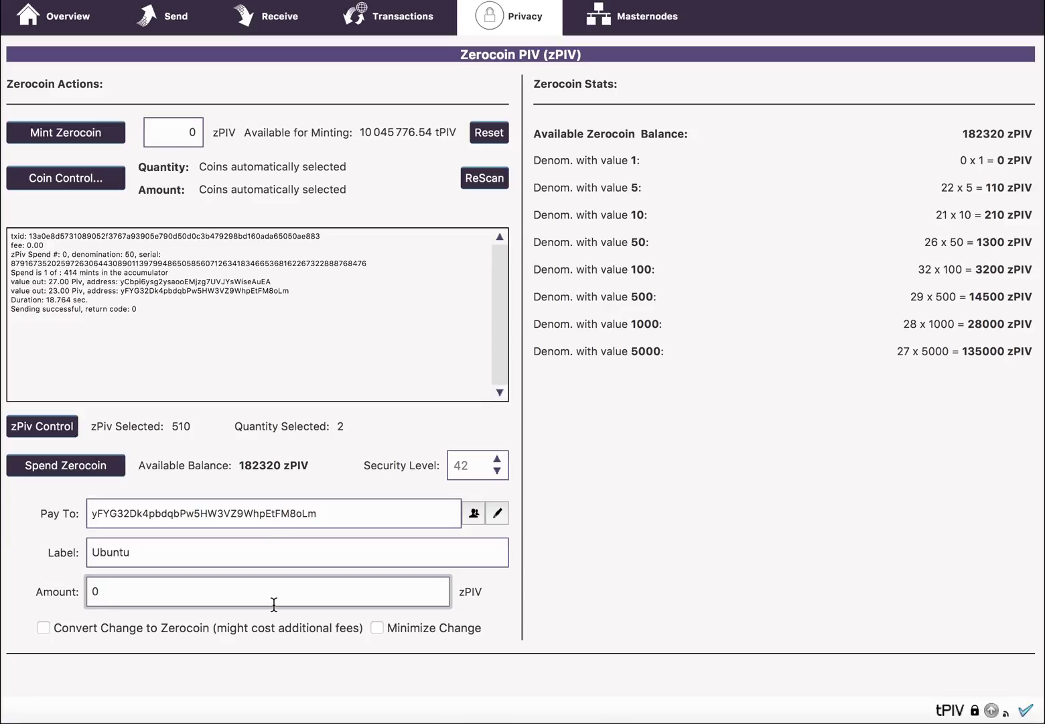
# Step: Enter 508 as the amount and tick Convert Change to Zerocoin
pyautogui.press('BackSpace')
pyautogui.write('508')
pyautogui.click(43, 627)
# Step: Spend the 508 zPIV to Ubuntu, typing the wallet passphrase and confirming
pyautogui.click(103, 468)
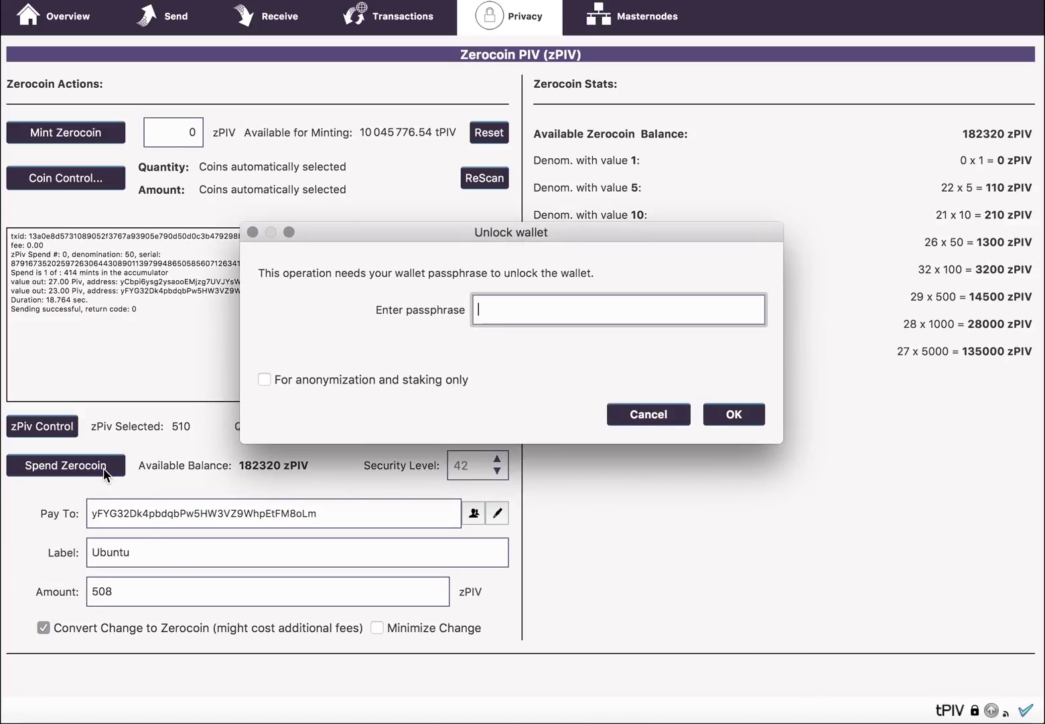
pyautogui.write('password')
pyautogui.press('Return')
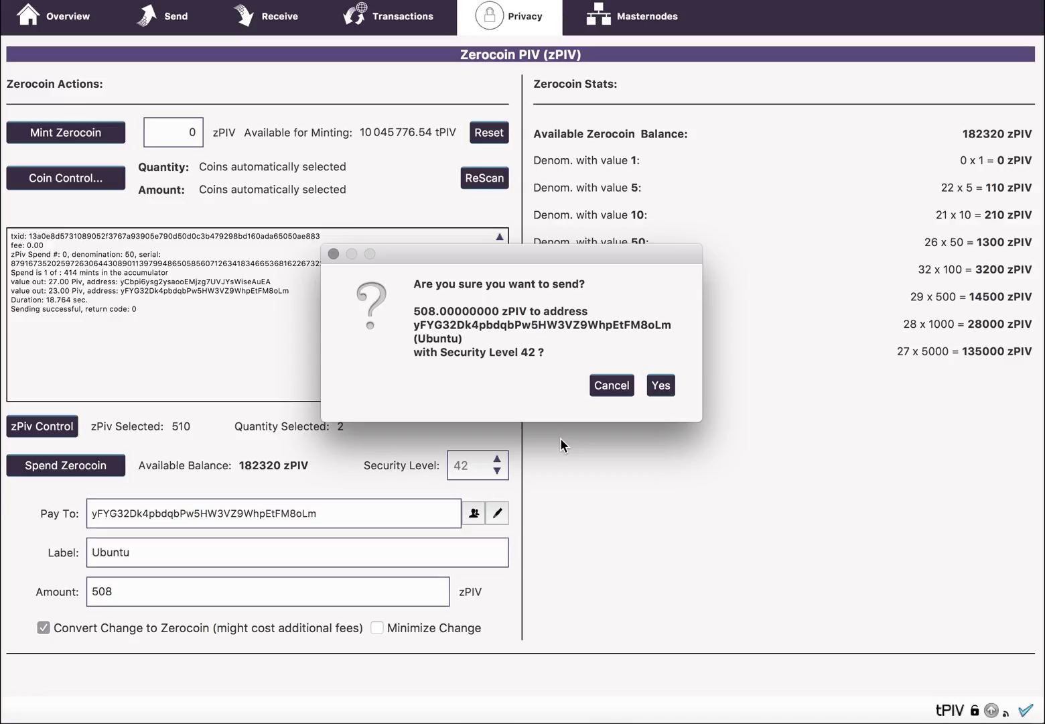
pyautogui.click(661, 384)
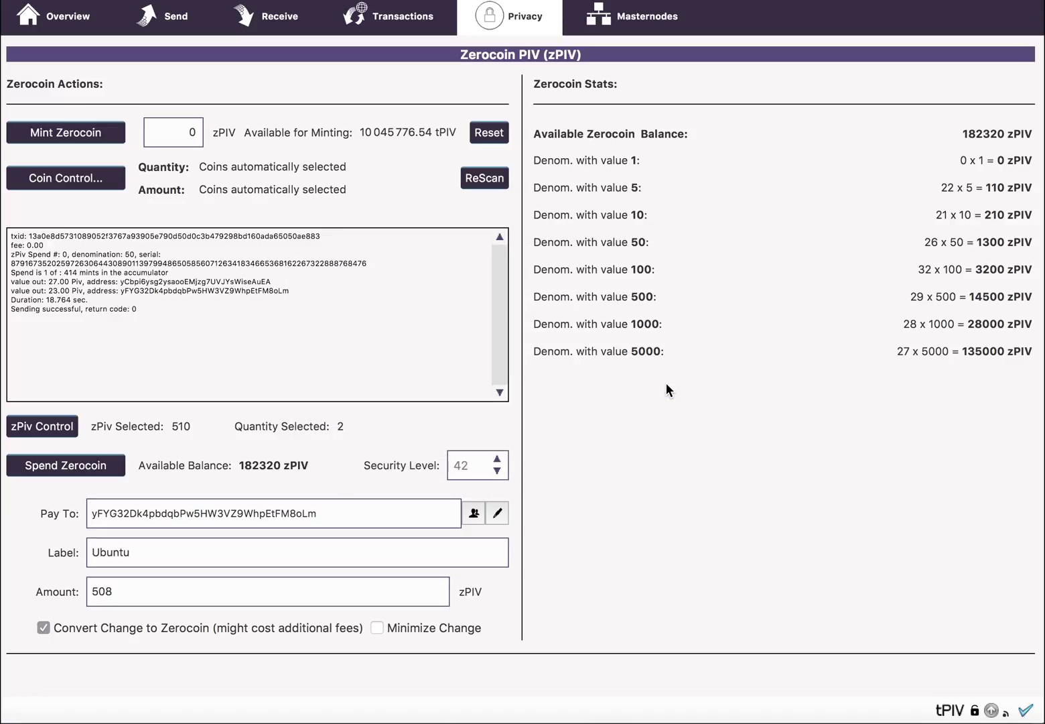